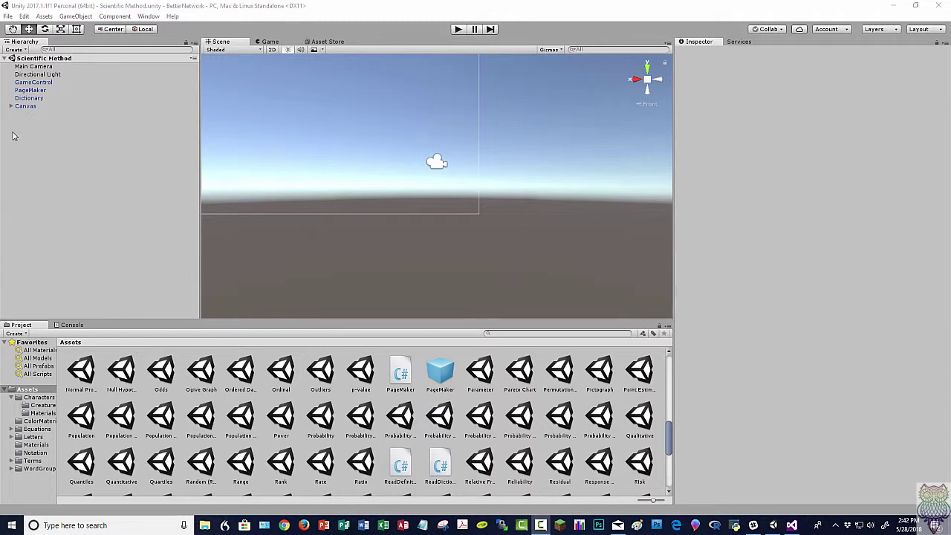
Select PageMaker and play the Scientific Method scene to show its five linked-term buttons.
{"action": "left_click", "coordinate": [28, 90]}
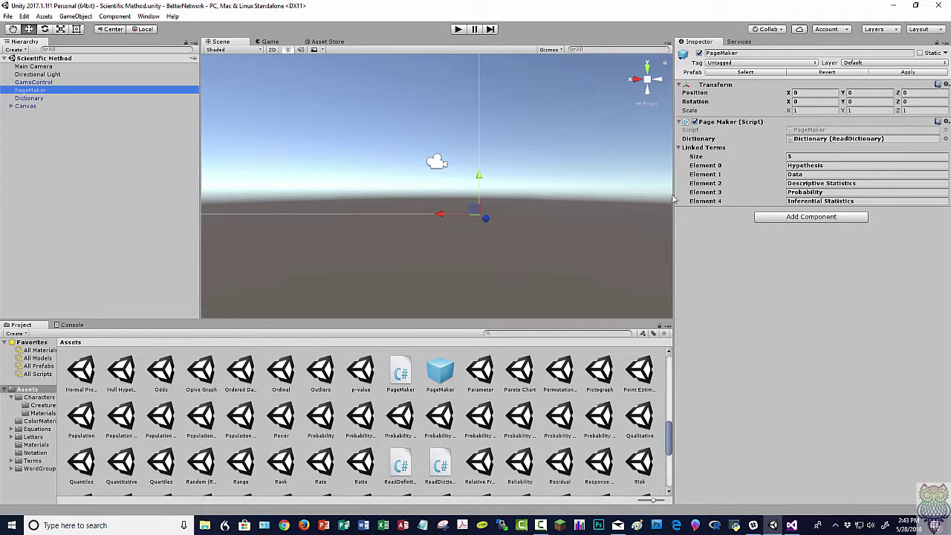
{"action": "left_click", "coordinate": [456, 30]}
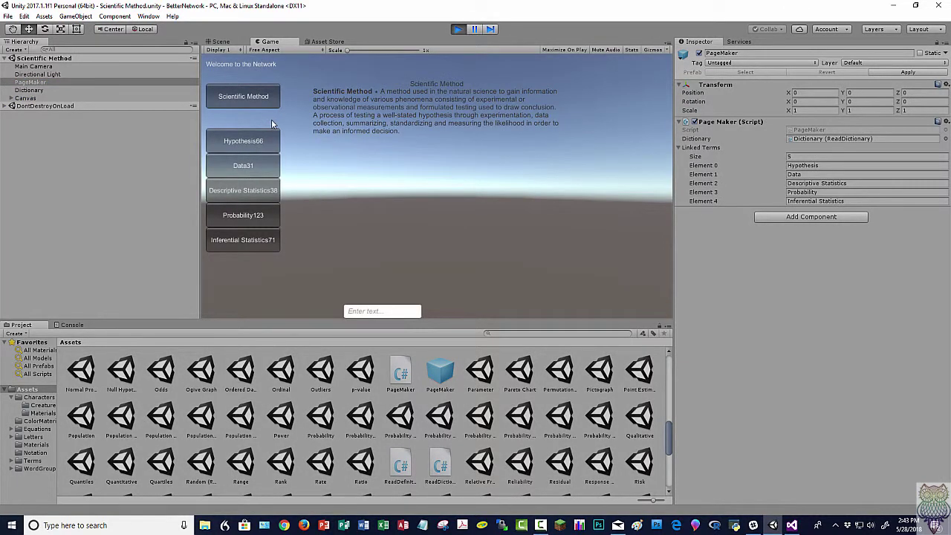
Follow the Hypothesis66, Risk194 and Null Hypothesis106 links in turn, then stop play mode.
{"action": "left_click", "coordinate": [262, 140]}
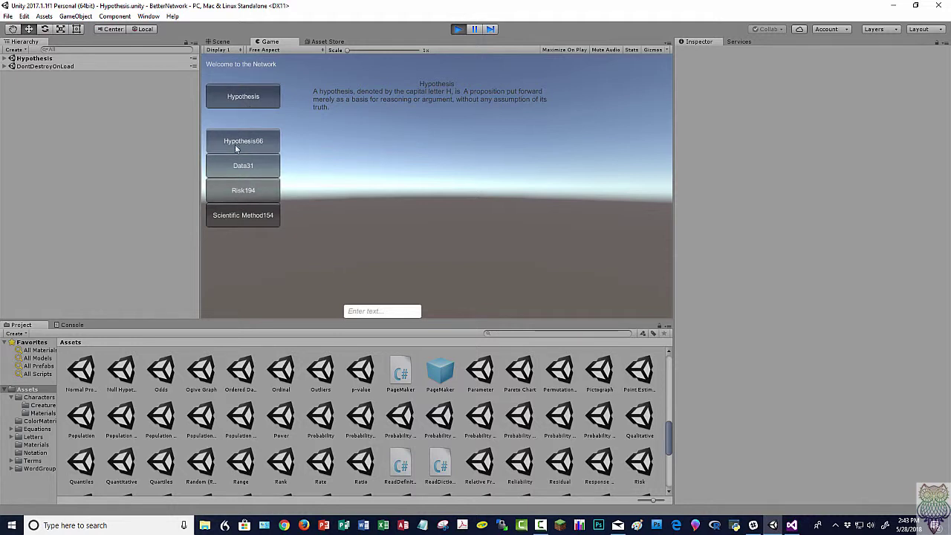
{"action": "left_click", "coordinate": [216, 194]}
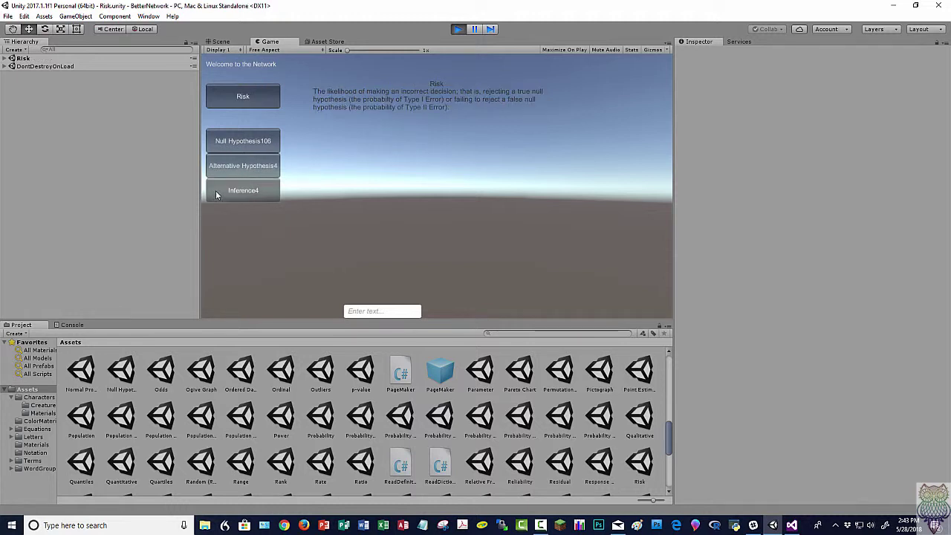
{"action": "left_click", "coordinate": [226, 143]}
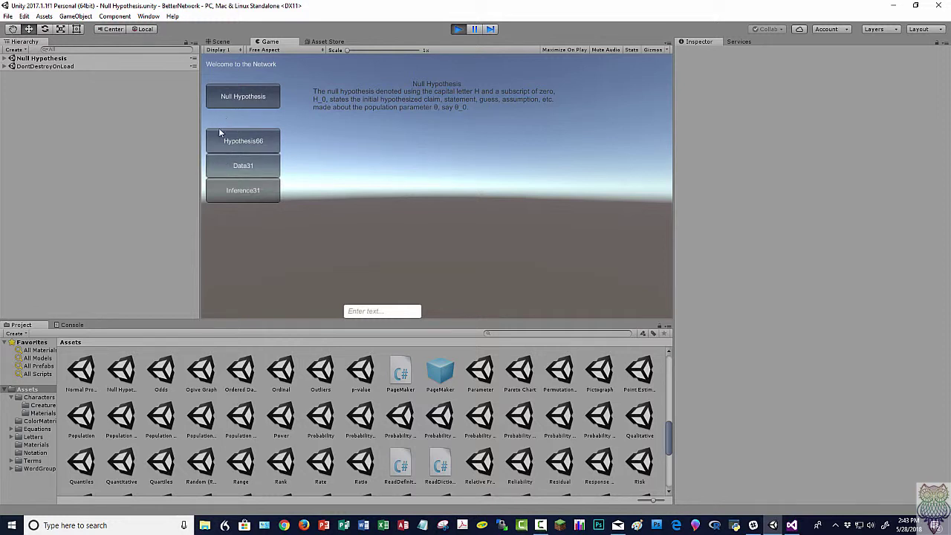
{"action": "left_click", "coordinate": [457, 30]}
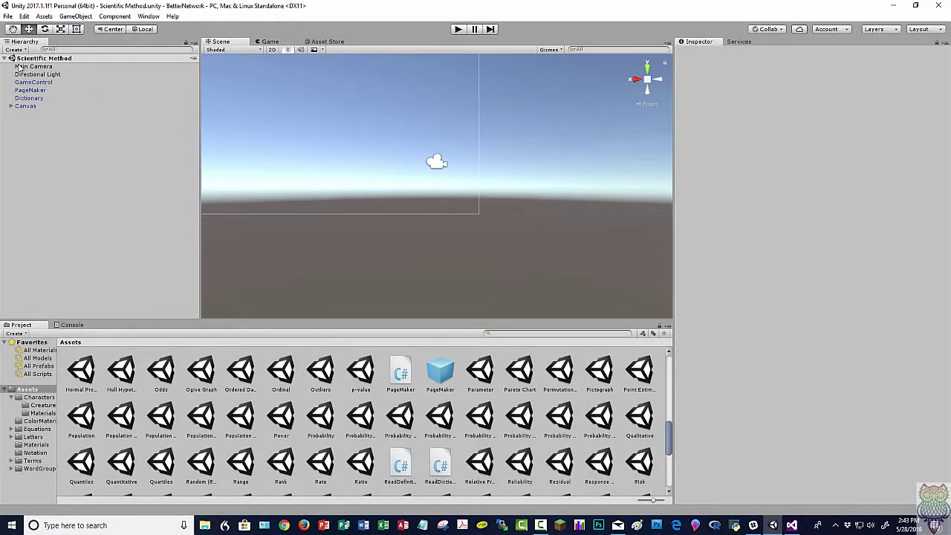
Load the Box Plot (Box-And-Whisker Plot) scene through File > Open Scene.
{"action": "left_click", "coordinate": [7, 16]}
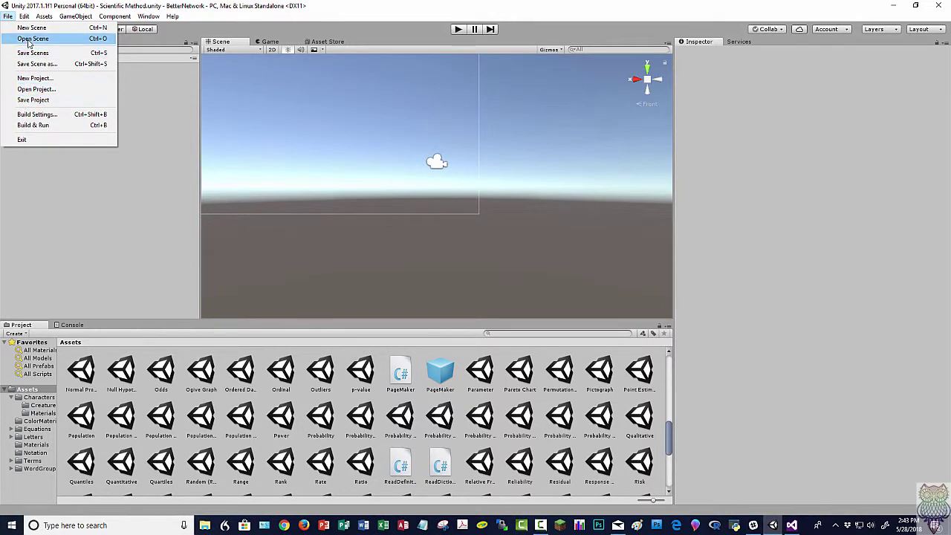
{"action": "left_click", "coordinate": [28, 40]}
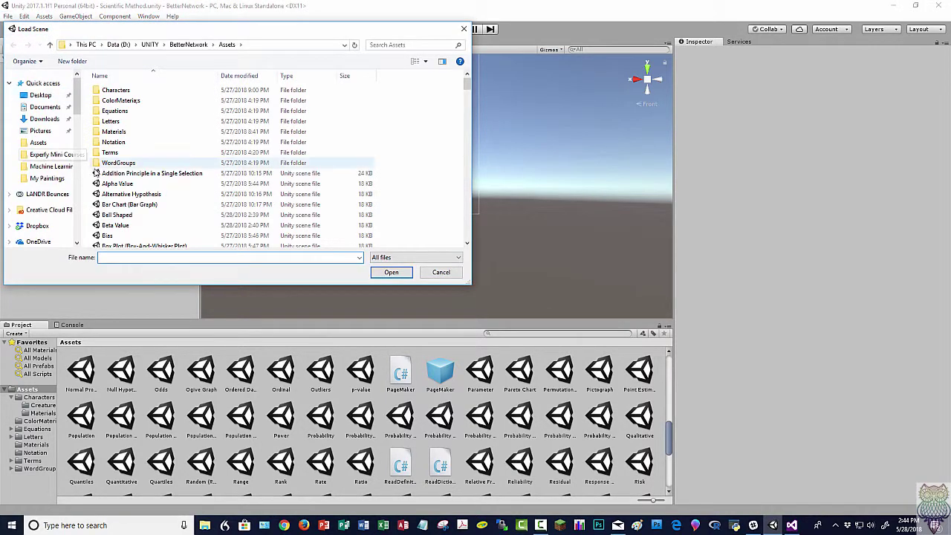
{"action": "scroll", "coordinate": [97, 172], "scroll_direction": "down", "scroll_amount": 2}
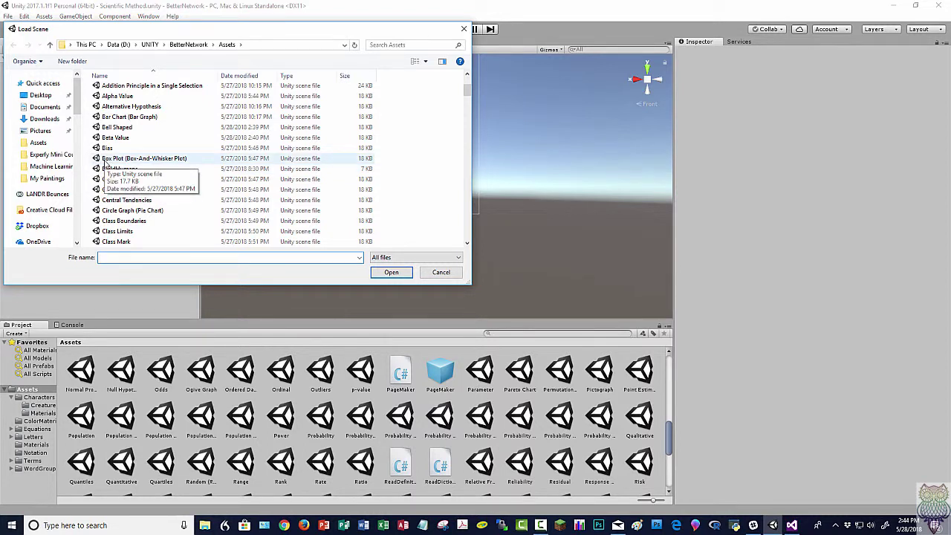
{"action": "left_click", "coordinate": [105, 160]}
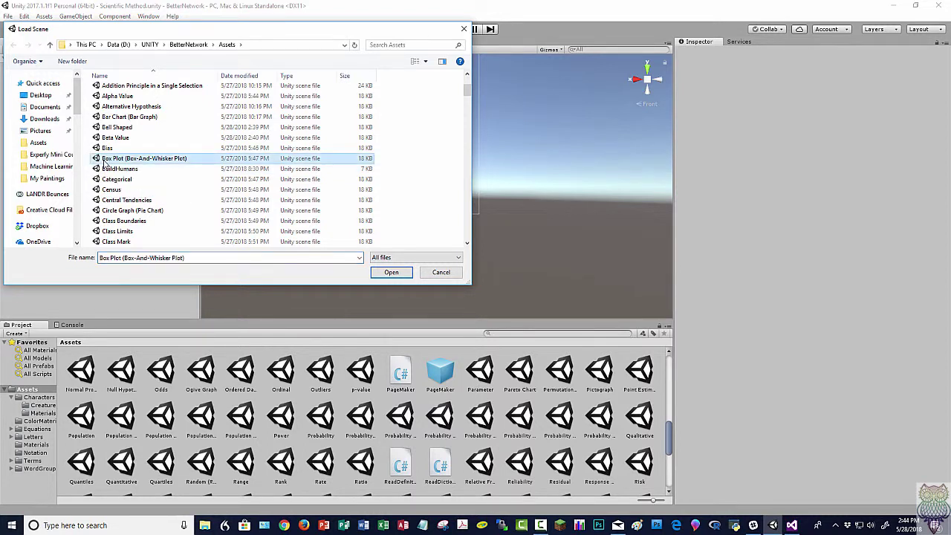
{"action": "left_click", "coordinate": [392, 272]}
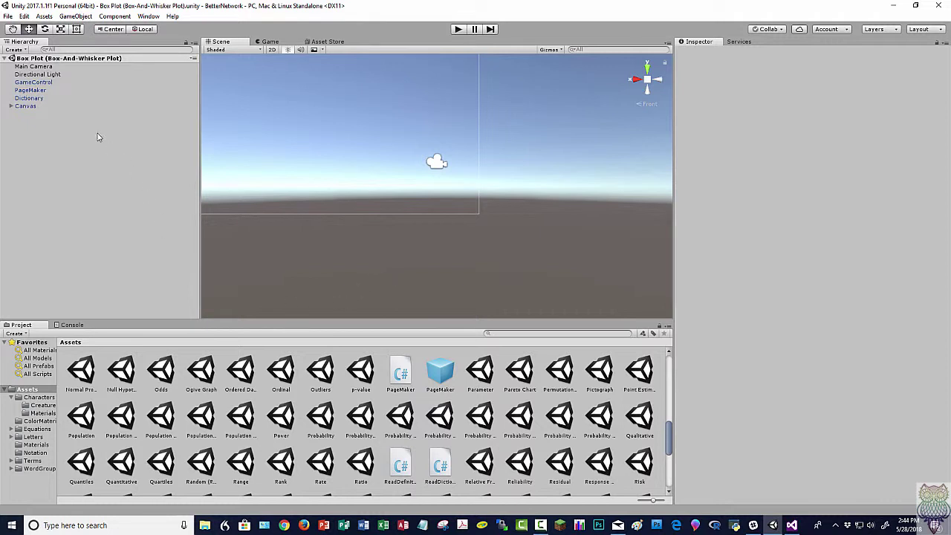
Set PageMaker's linked terms to Quantitative and Histogram, and reduce the size to 2 to drop Inference.
{"action": "left_click", "coordinate": [50, 97]}
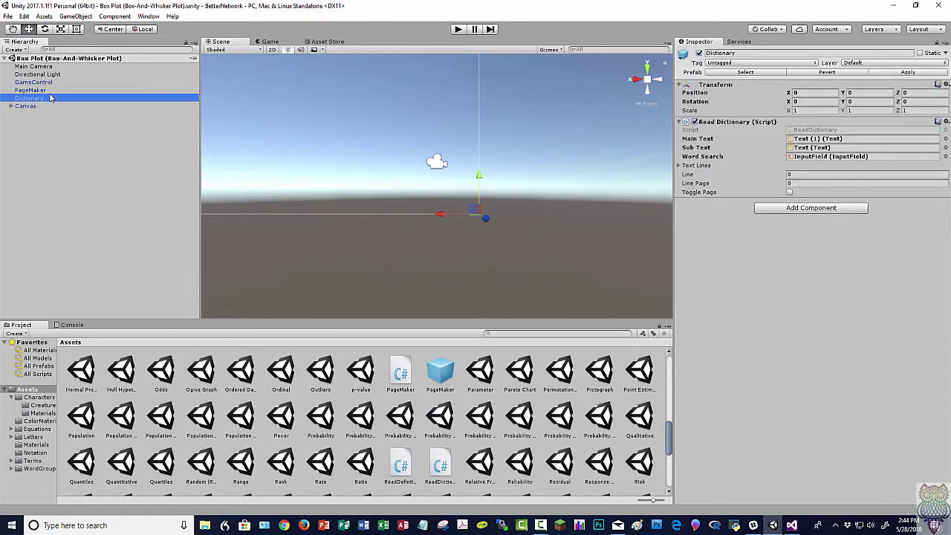
{"action": "left_click", "coordinate": [49, 89]}
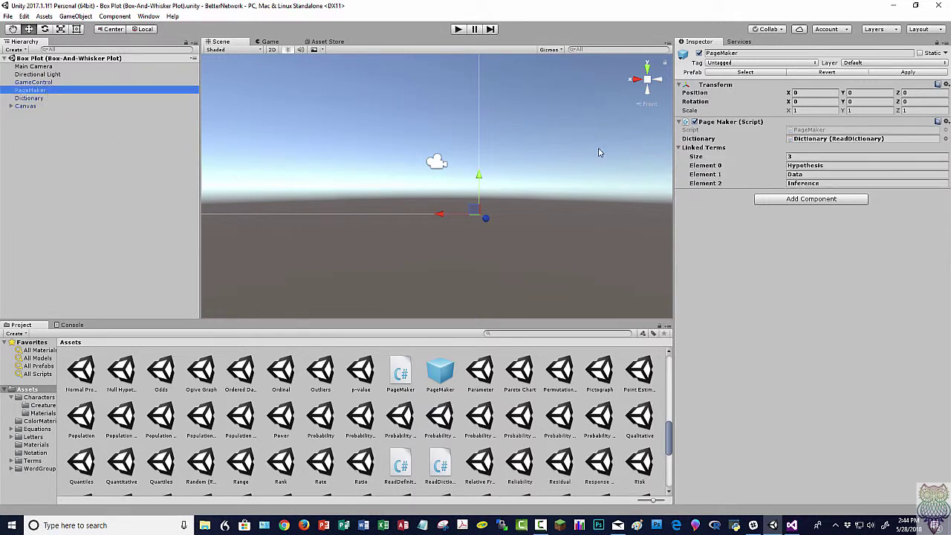
{"action": "left_click", "coordinate": [790, 165]}
{"action": "double_click", "coordinate": [791, 165]}
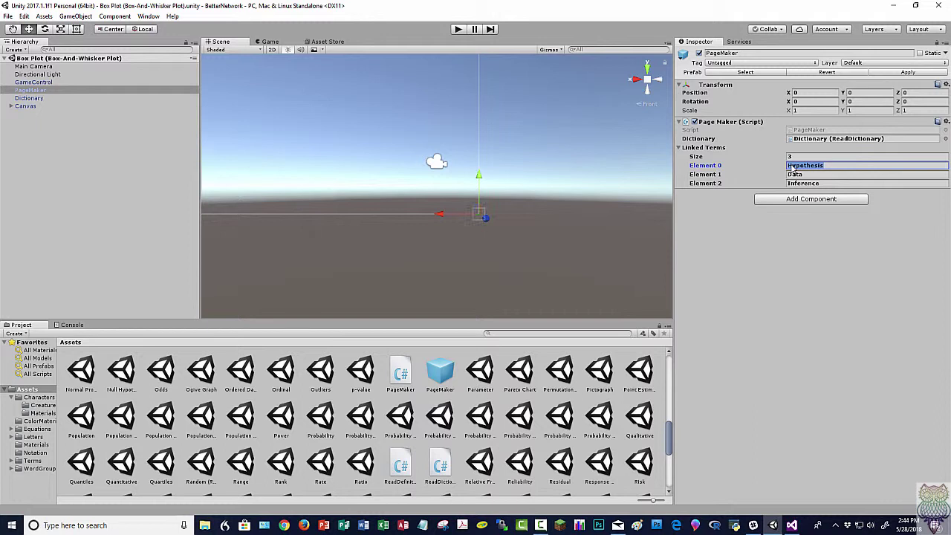
{"action": "type", "text": "Quantitative"}
{"action": "left_click", "coordinate": [817, 174]}
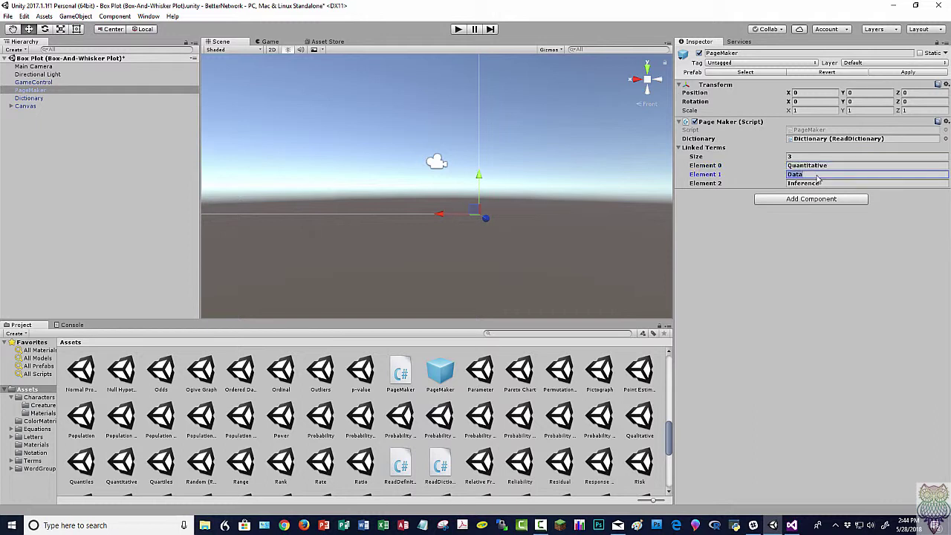
{"action": "type", "text": "Histogram"}
{"action": "left_click", "coordinate": [795, 158]}
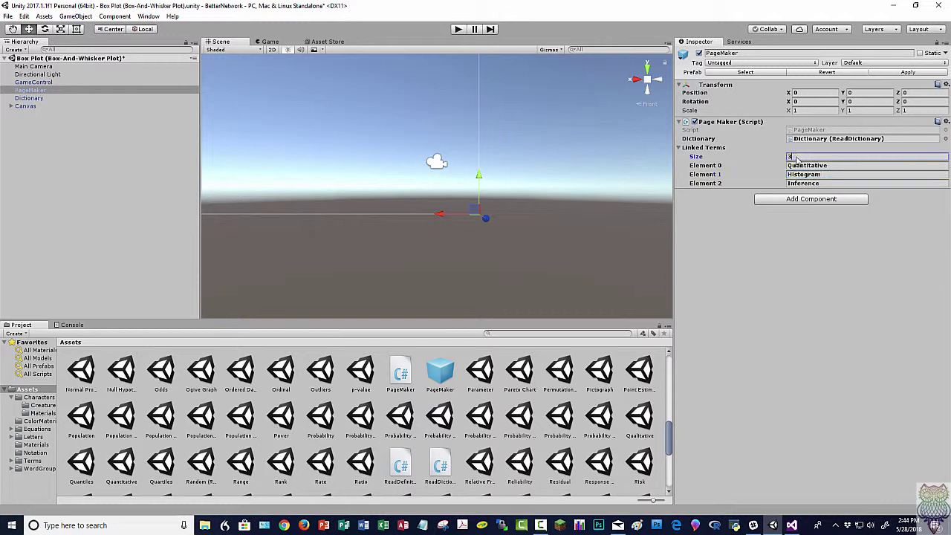
{"action": "type", "text": "2"}
{"action": "key", "text": "Return"}
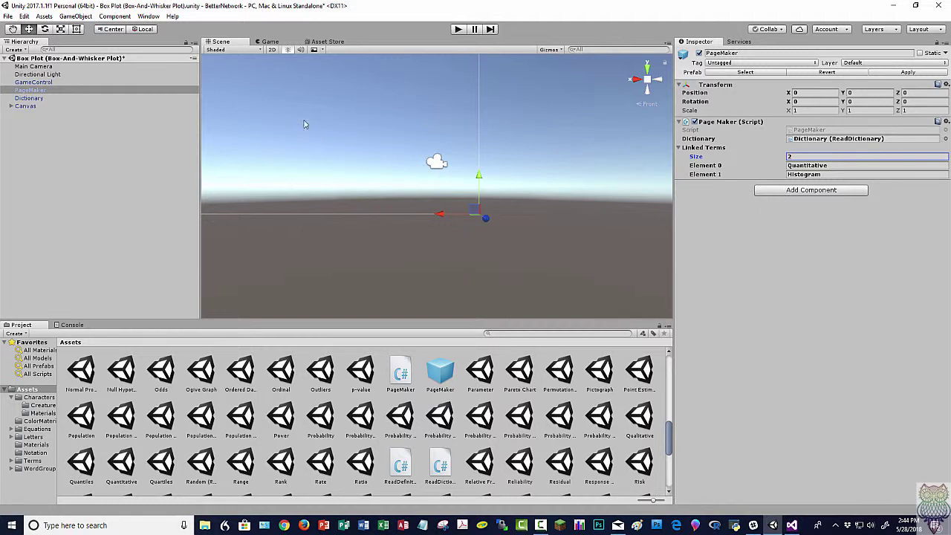
{"action": "scroll", "coordinate": [288, 371], "scroll_direction": "down", "scroll_amount": 5}
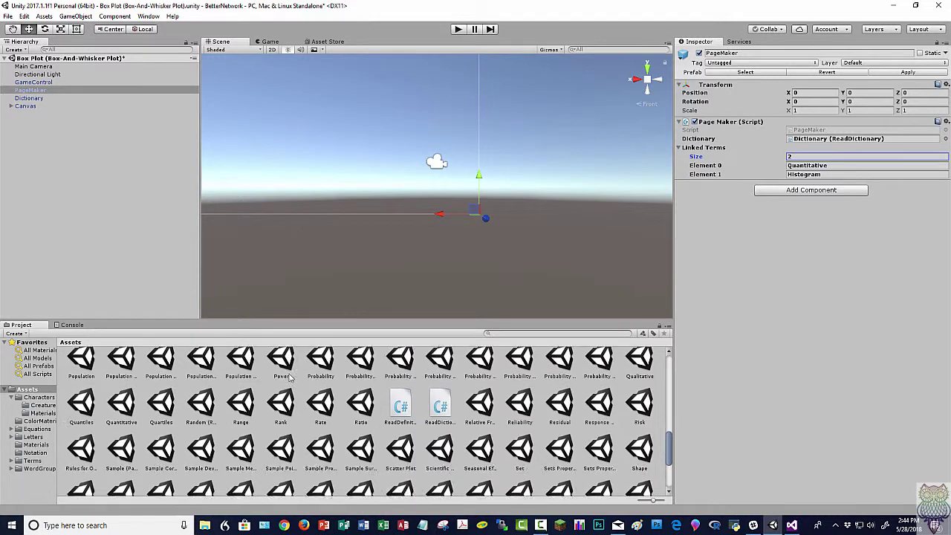
{"action": "left_click", "coordinate": [7, 17]}
{"action": "left_click", "coordinate": [37, 119]}
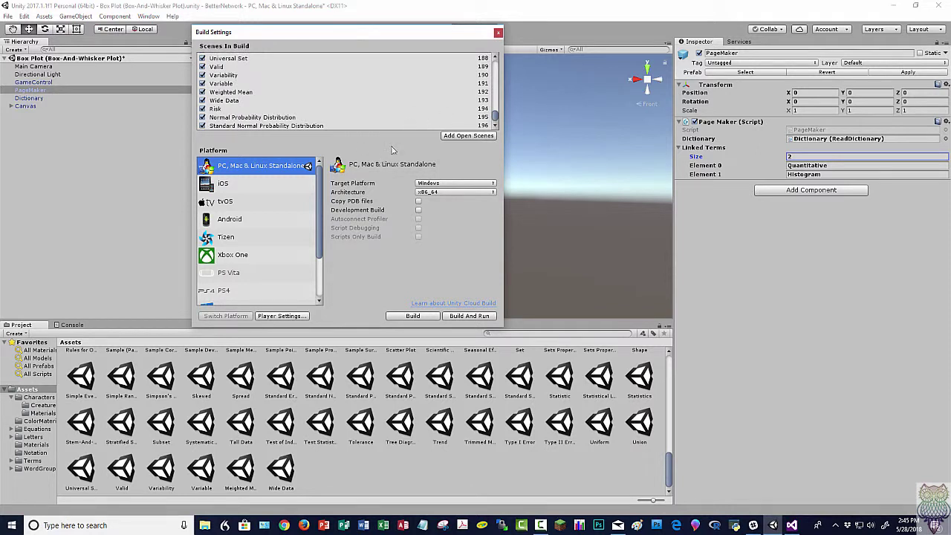
{"action": "left_click", "coordinate": [498, 32]}
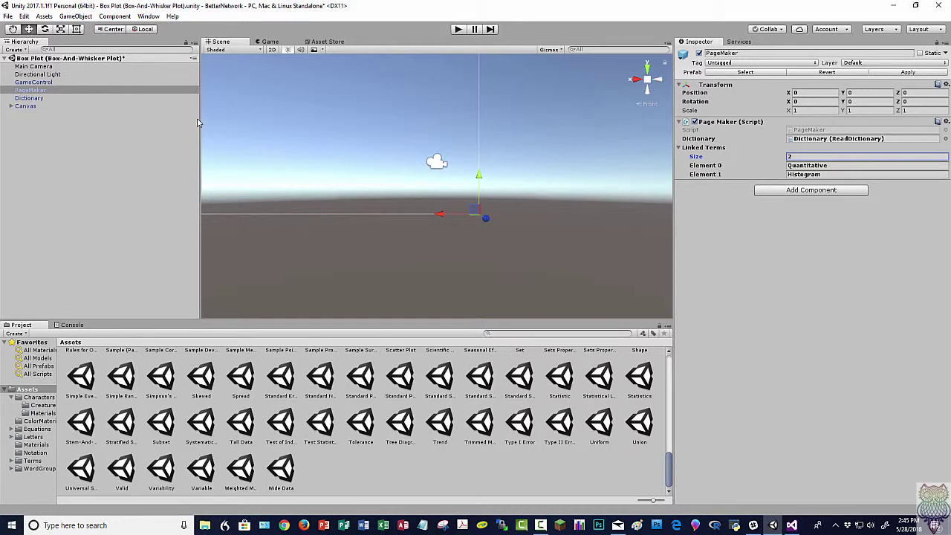
{"action": "left_click", "coordinate": [458, 29]}
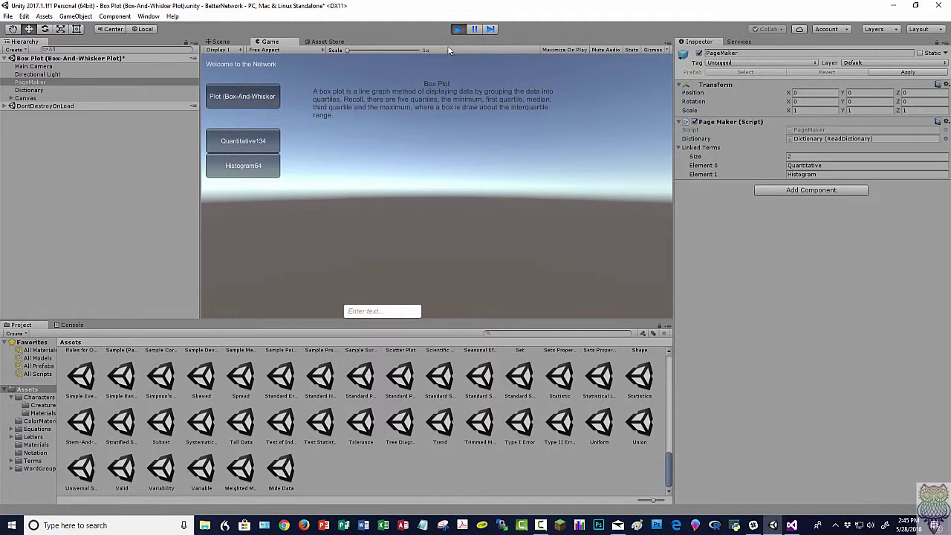
{"action": "left_click", "coordinate": [458, 30]}
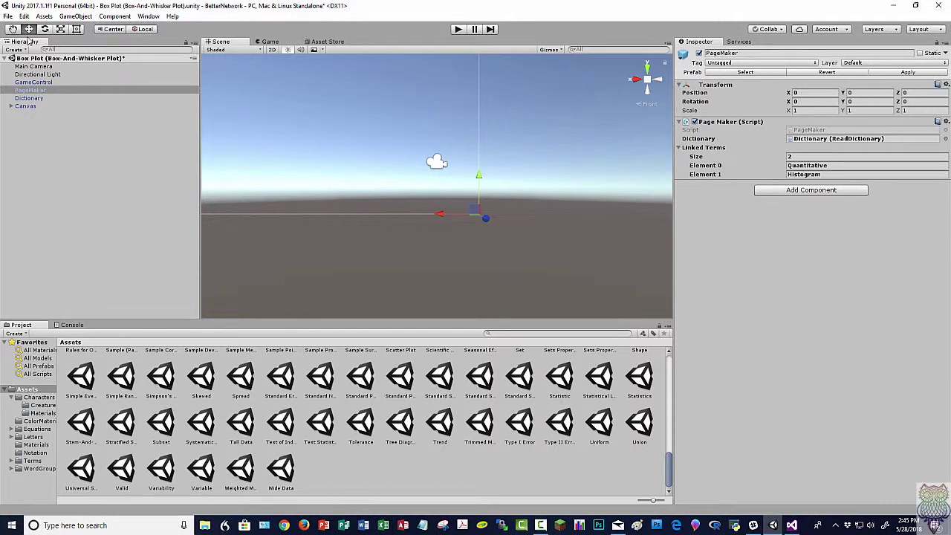
Open the Categorical scene with Ctrl+O, saving the Box Plot changes when prompted.
{"action": "key", "text": "ctrl+o"}
{"action": "scroll", "coordinate": [111, 200], "scroll_direction": "down", "scroll_amount": 3}
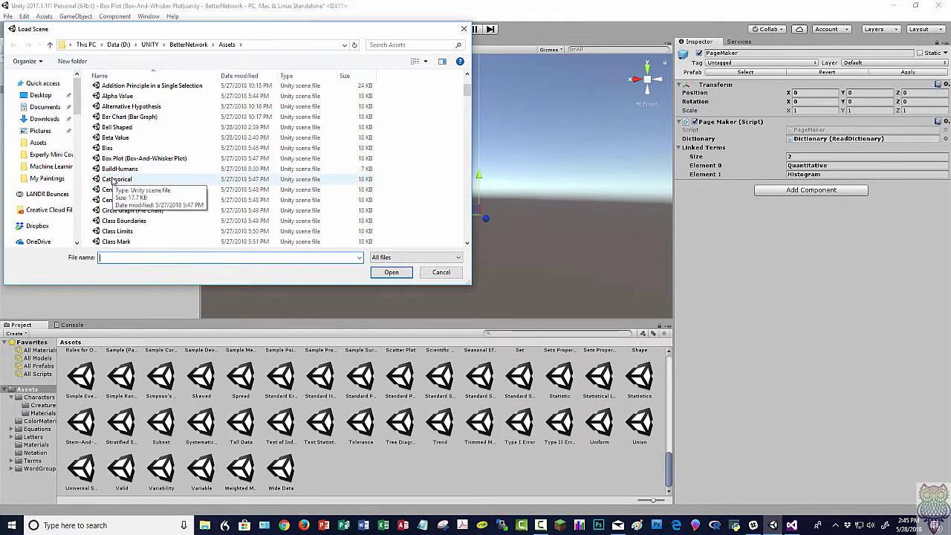
{"action": "left_click", "coordinate": [112, 180]}
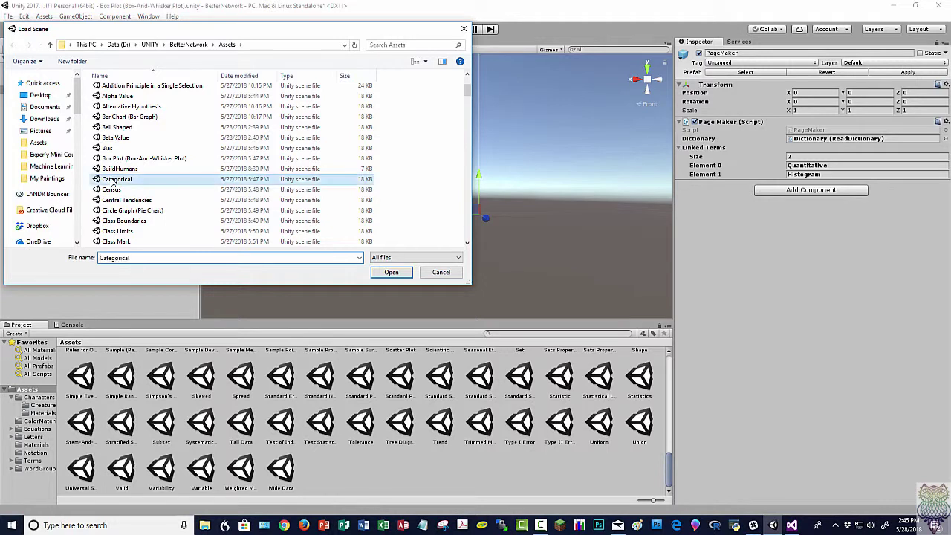
{"action": "left_click", "coordinate": [383, 272]}
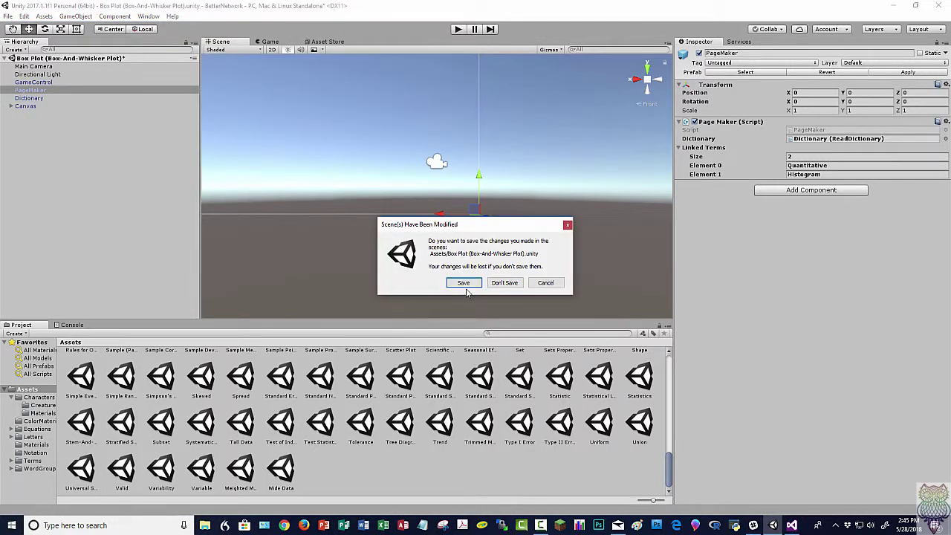
{"action": "left_click", "coordinate": [464, 283]}
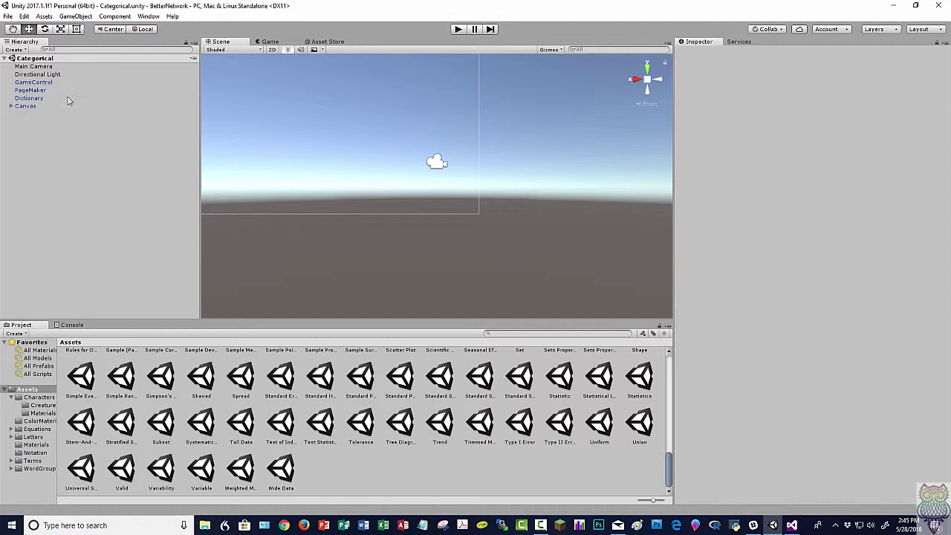
Replace the Categorical PageMaker's linked terms with Qualitative, Count and Nomial.
{"action": "left_click", "coordinate": [35, 91]}
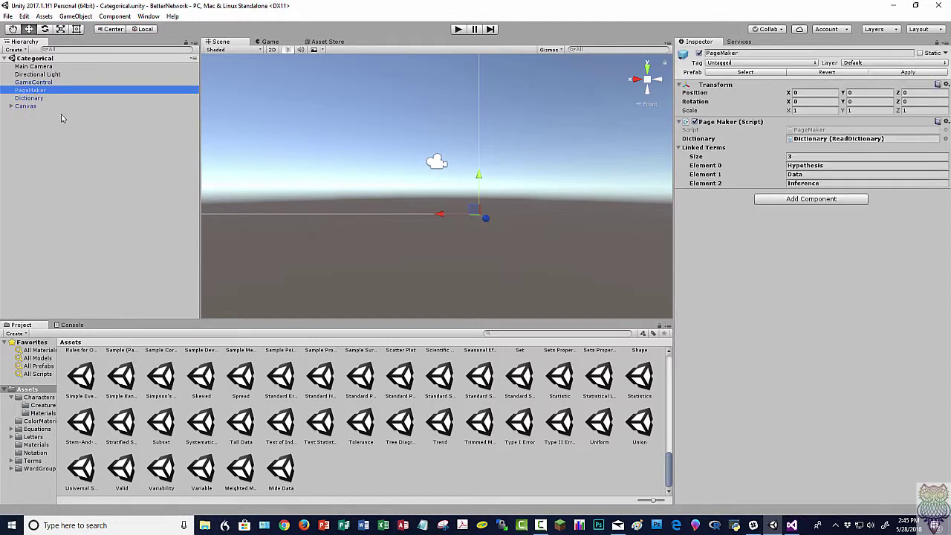
{"action": "left_click", "coordinate": [804, 165]}
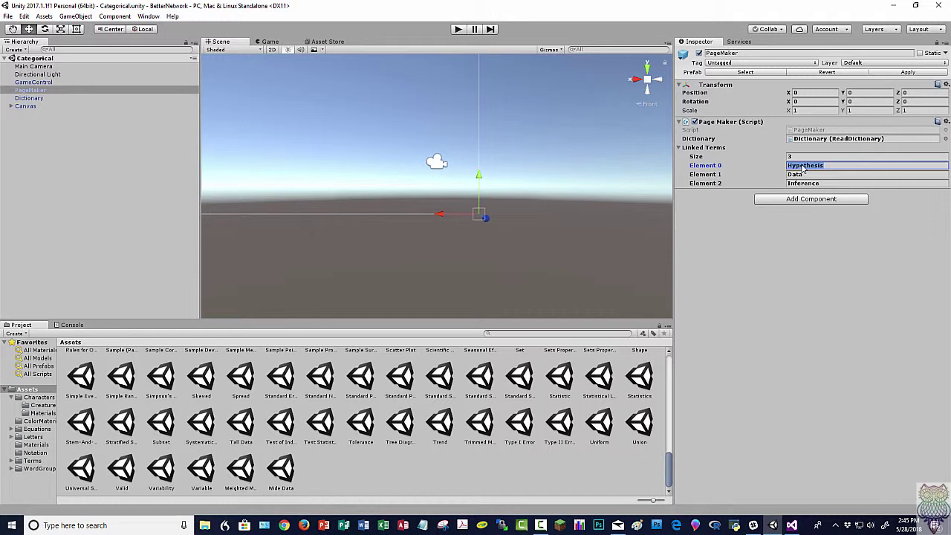
{"action": "type", "text": "Qualitative"}
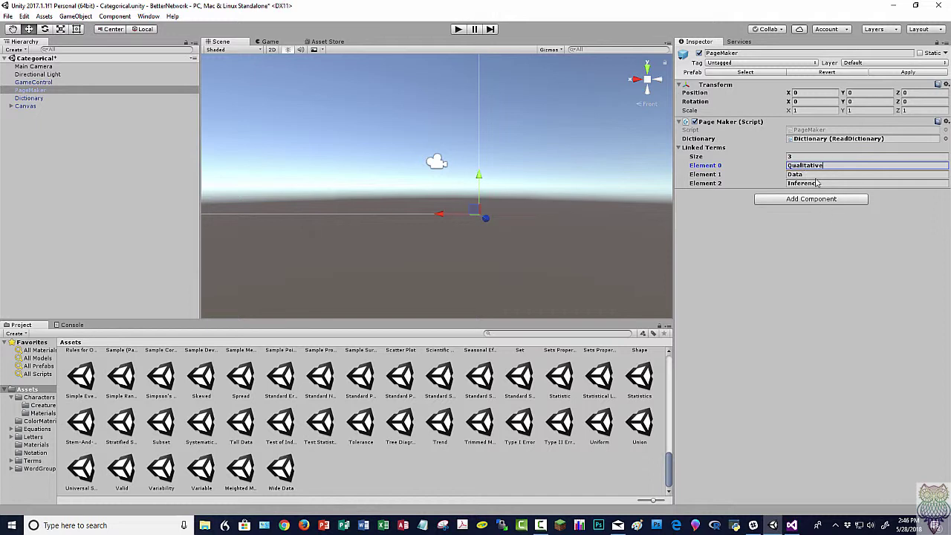
{"action": "left_click", "coordinate": [812, 176]}
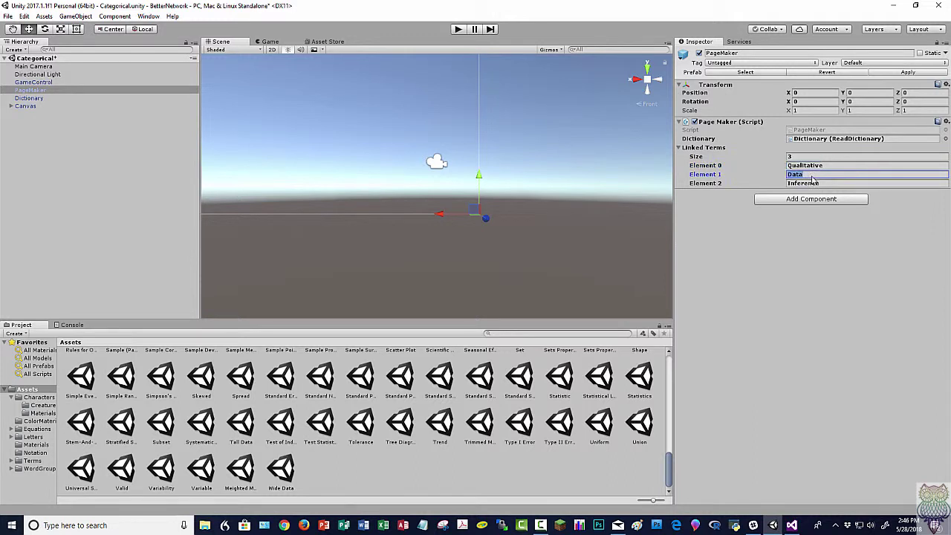
{"action": "type", "text": "Count"}
{"action": "left_click", "coordinate": [824, 185]}
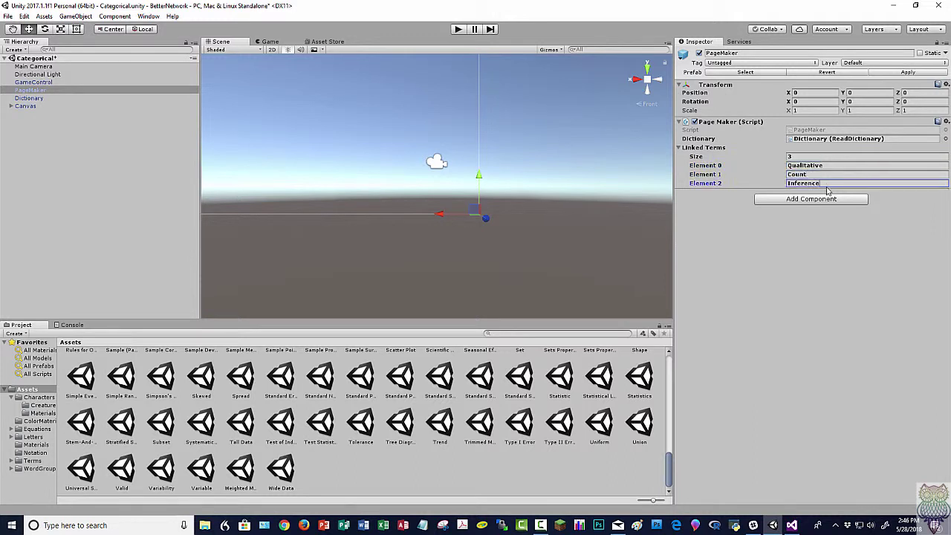
{"action": "double_click", "coordinate": [827, 188]}
{"action": "type", "text": "Nomial"}
{"action": "key", "text": "Return"}
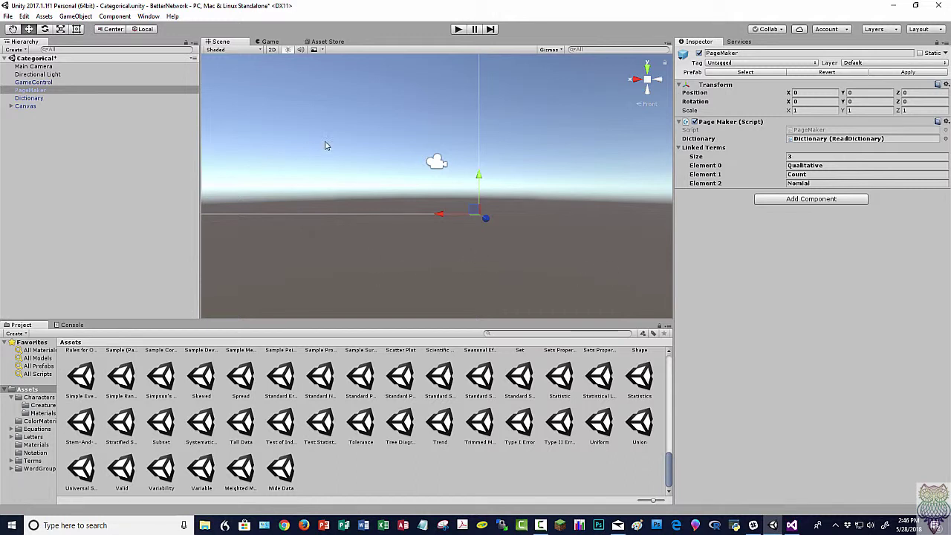
Save the Categorical scene, then pick Interactive Statistics Dictionary from the Open Project list.
{"action": "left_click", "coordinate": [8, 17]}
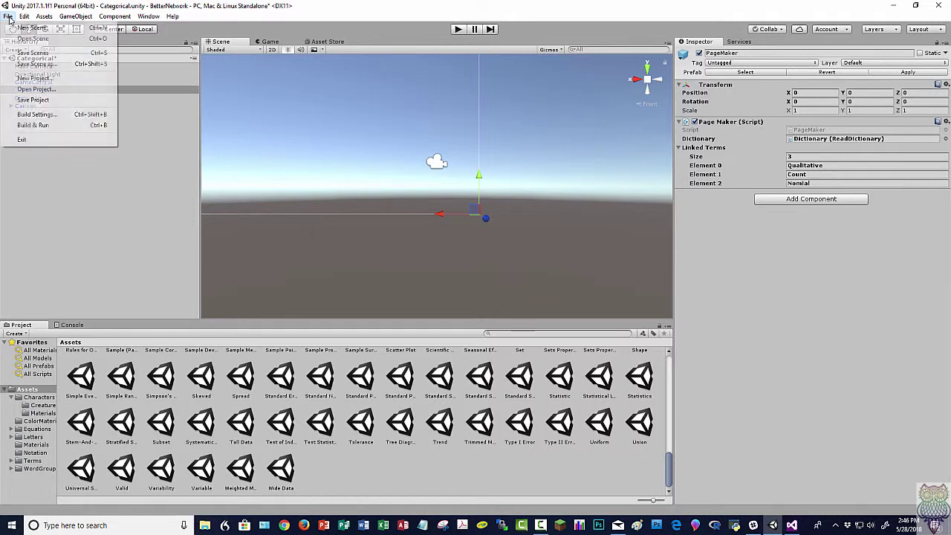
{"action": "left_click", "coordinate": [16, 54]}
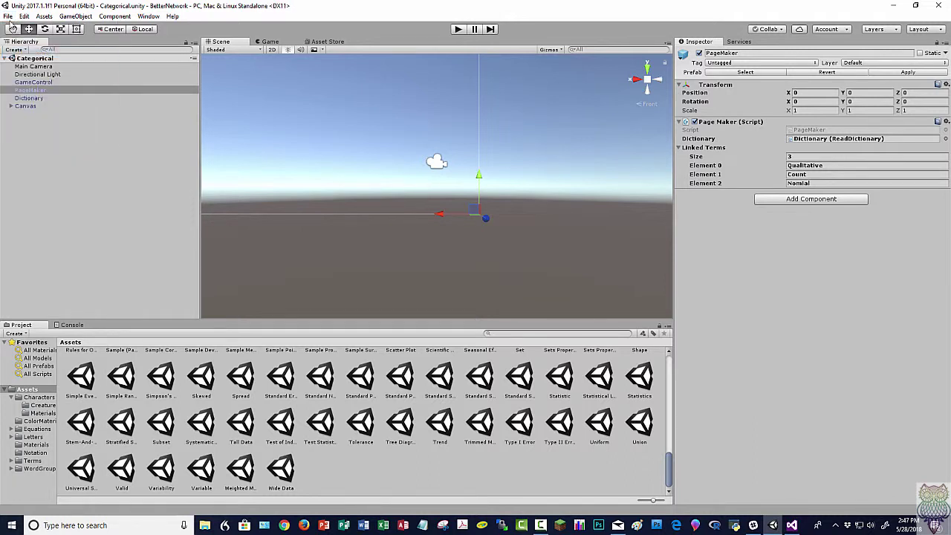
{"action": "left_click", "coordinate": [8, 17]}
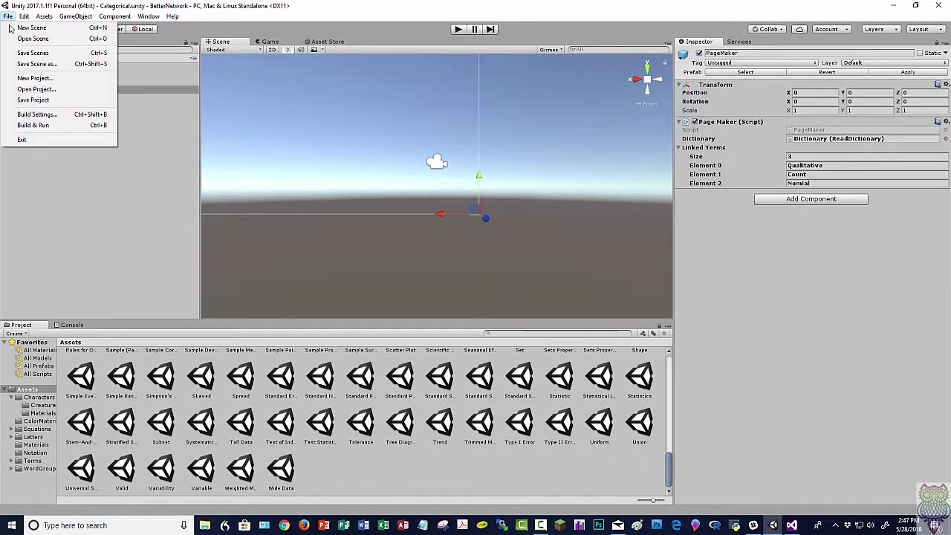
{"action": "left_click", "coordinate": [26, 90]}
{"action": "scroll", "coordinate": [364, 297], "scroll_direction": "down", "scroll_amount": 10}
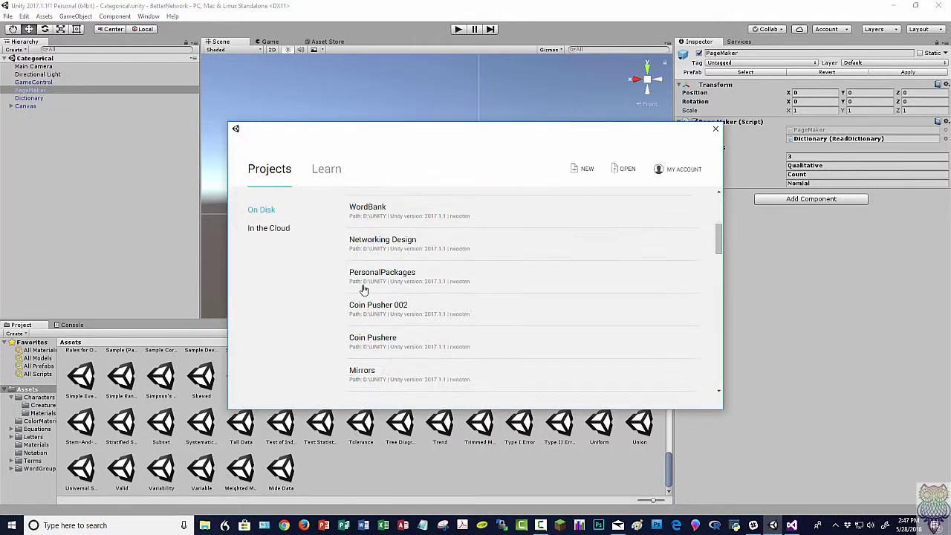
{"action": "scroll", "coordinate": [364, 300], "scroll_direction": "up", "scroll_amount": 4}
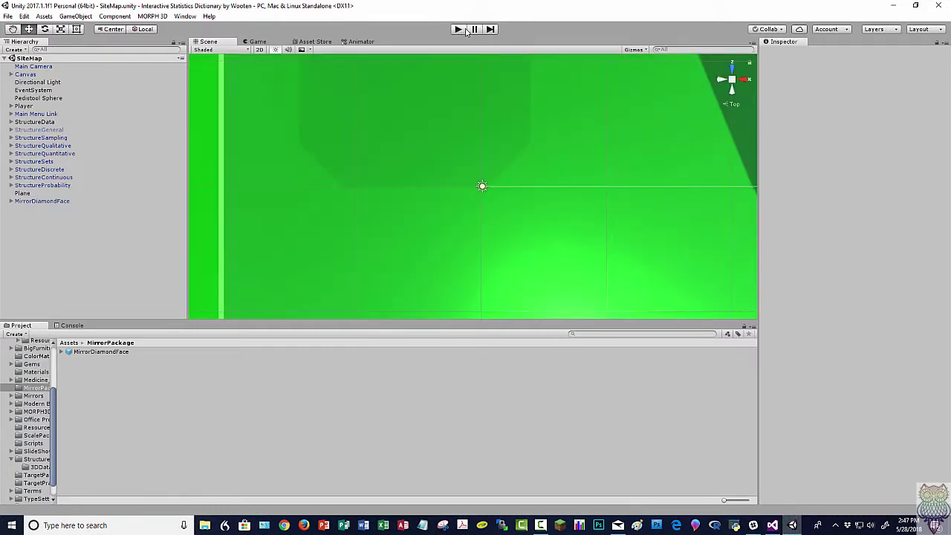
Play SiteMap, walk to the blue Sample platform and activate the x̄ pedestal for the Sample Mean definition.
{"action": "left_click", "coordinate": [459, 30]}
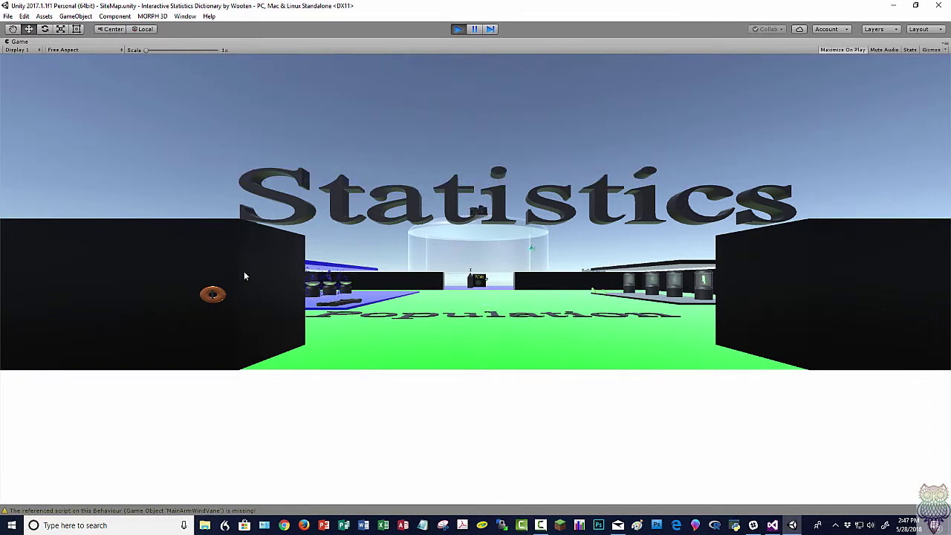
{"action": "mouse_move", "coordinate": [228, 299]}
{"action": "key", "text": "w"}
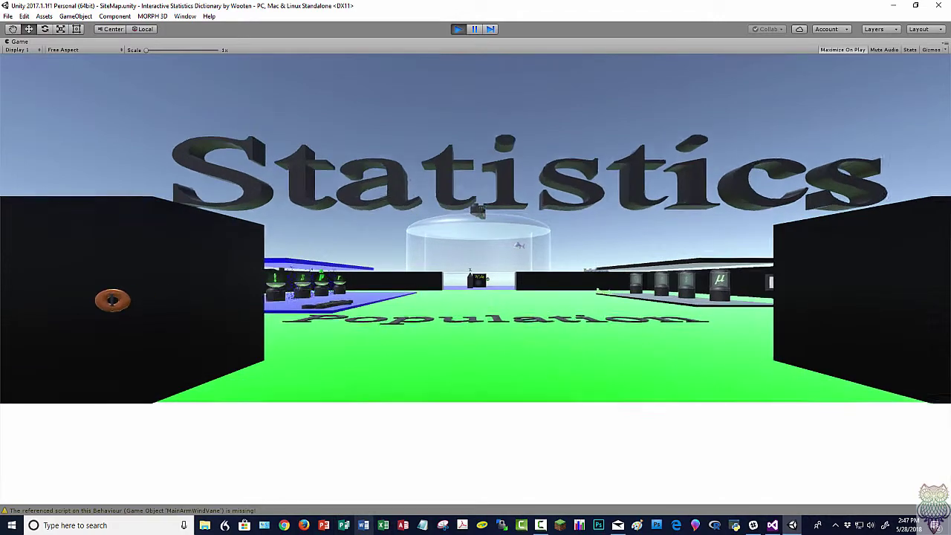
{"action": "key", "text": "w"}
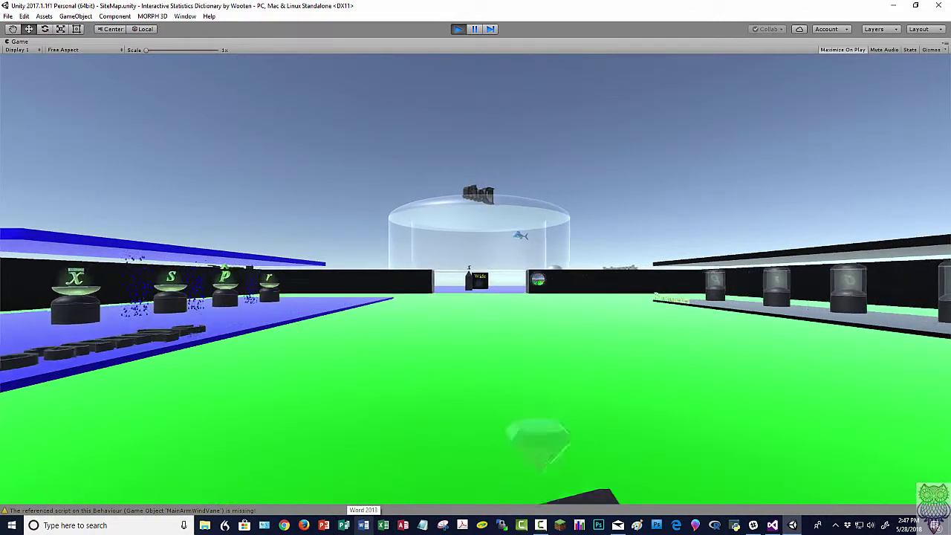
{"action": "key", "text": "a"}
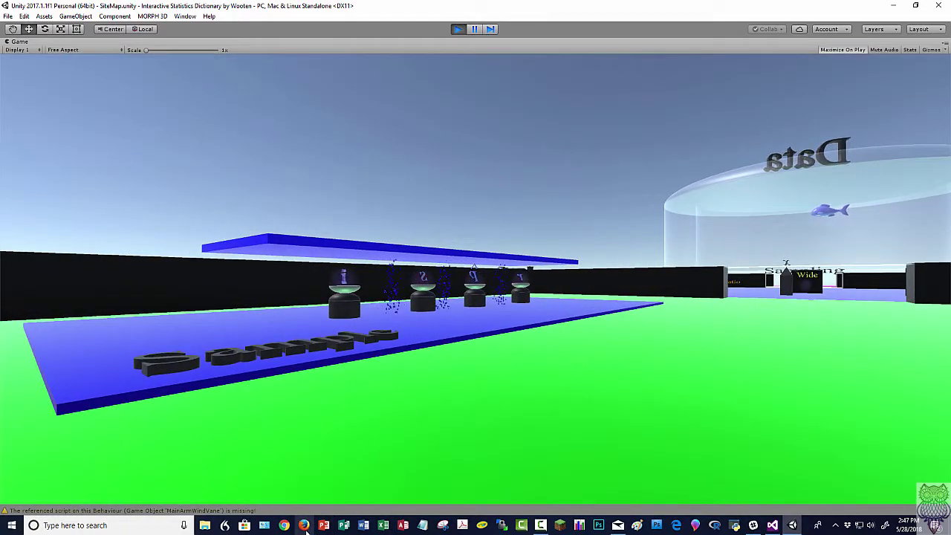
{"action": "key", "text": "w"}
{"action": "key", "text": "w"}
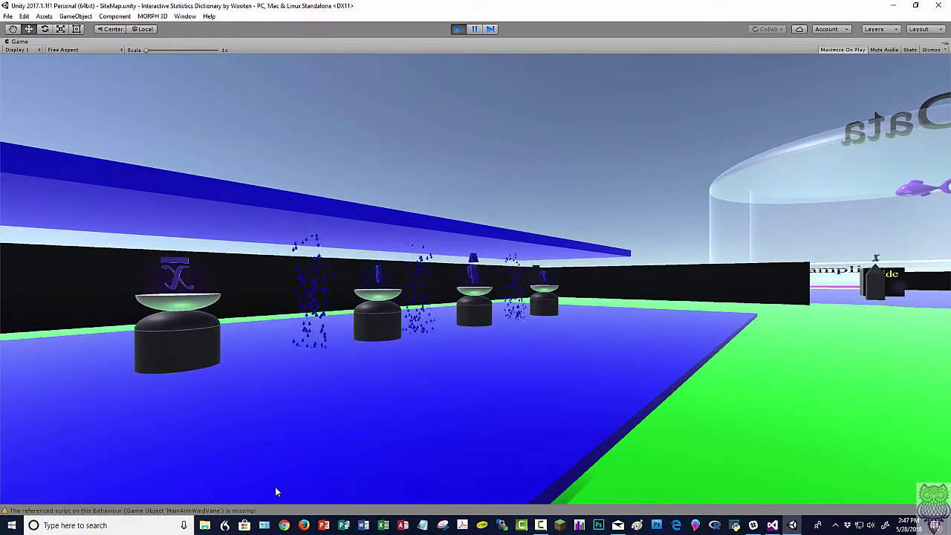
{"action": "left_click", "coordinate": [178, 283]}
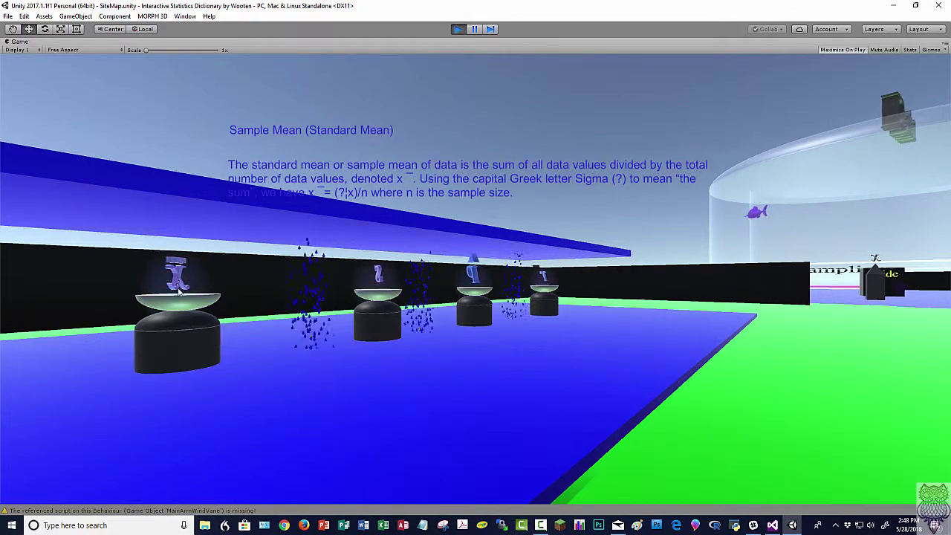
Walk past the Data dome onto the blue plane between the Tall and Wide pedestals.
{"action": "key", "text": "w"}
{"action": "key", "text": "w"}
{"action": "key", "text": "d"}
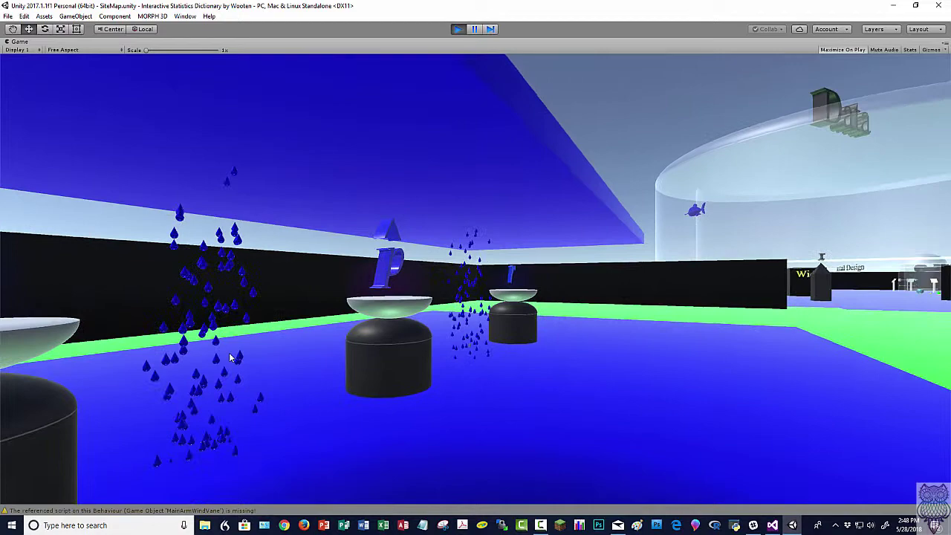
{"action": "key", "text": "w"}
{"action": "key", "text": "d"}
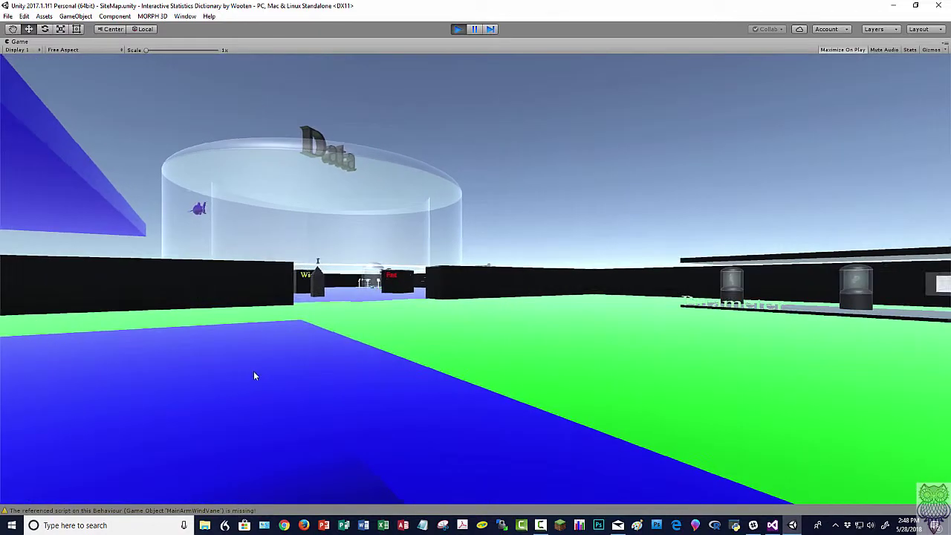
{"action": "key", "text": "w"}
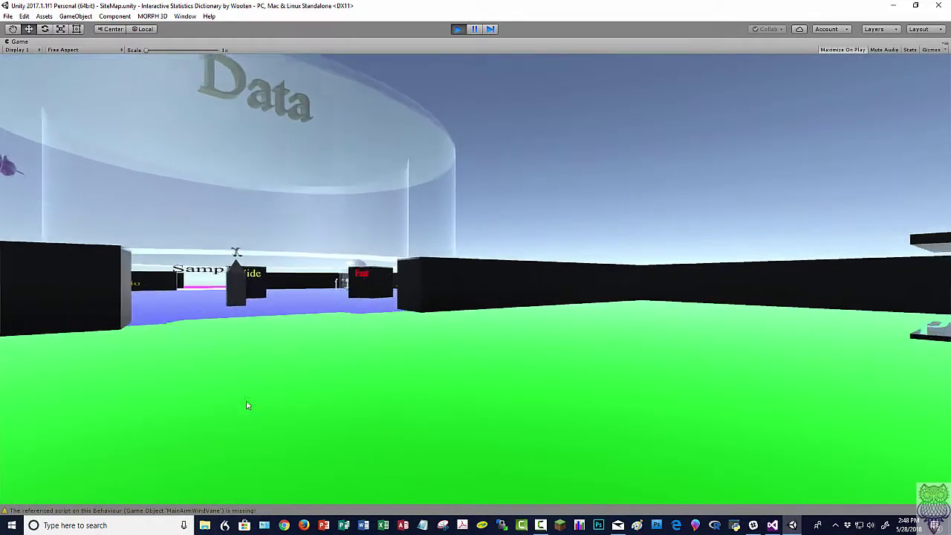
{"action": "key", "text": "w"}
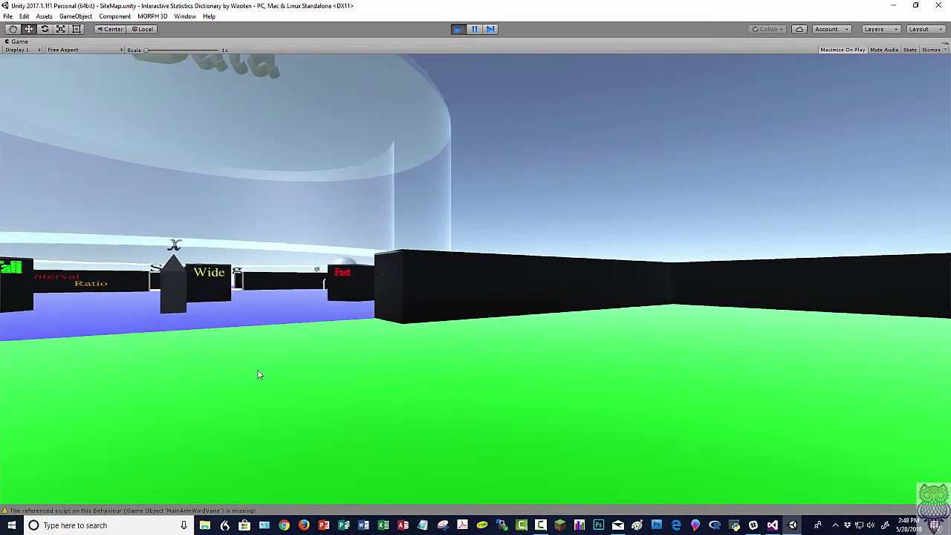
{"action": "key", "text": "a"}
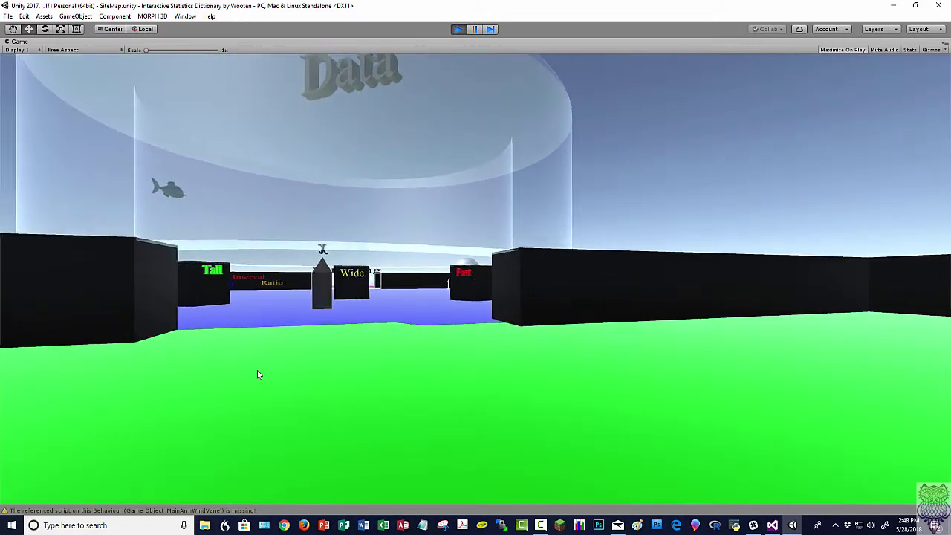
{"action": "key", "text": "w"}
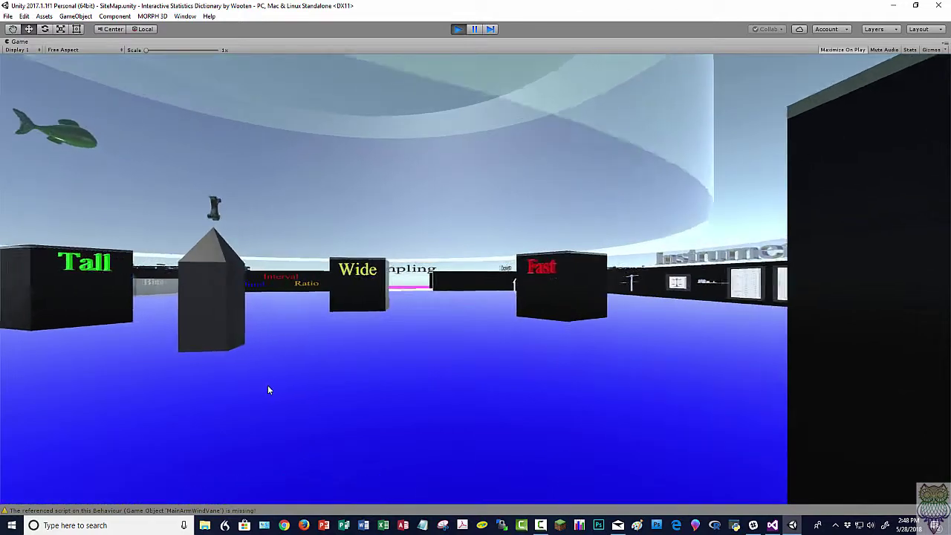
{"action": "key", "text": "a"}
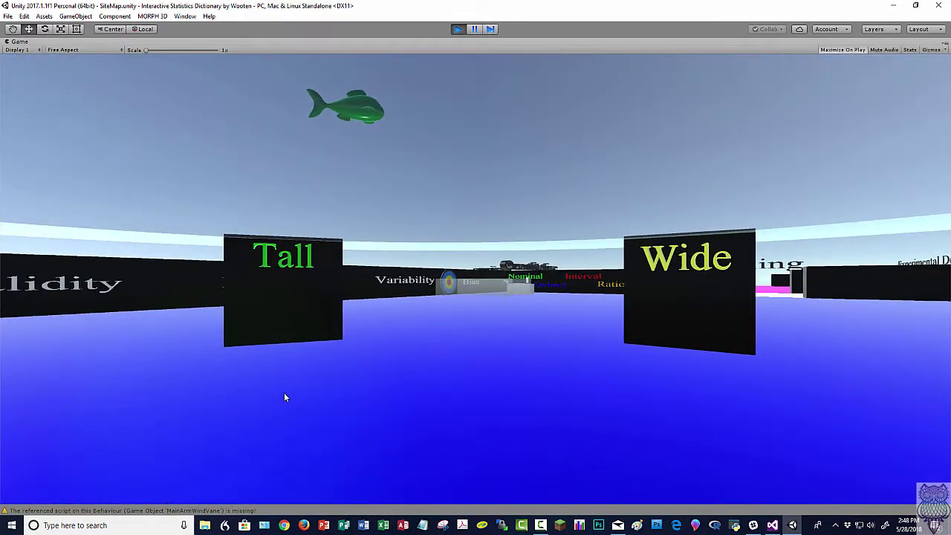
{"action": "key", "text": "w"}
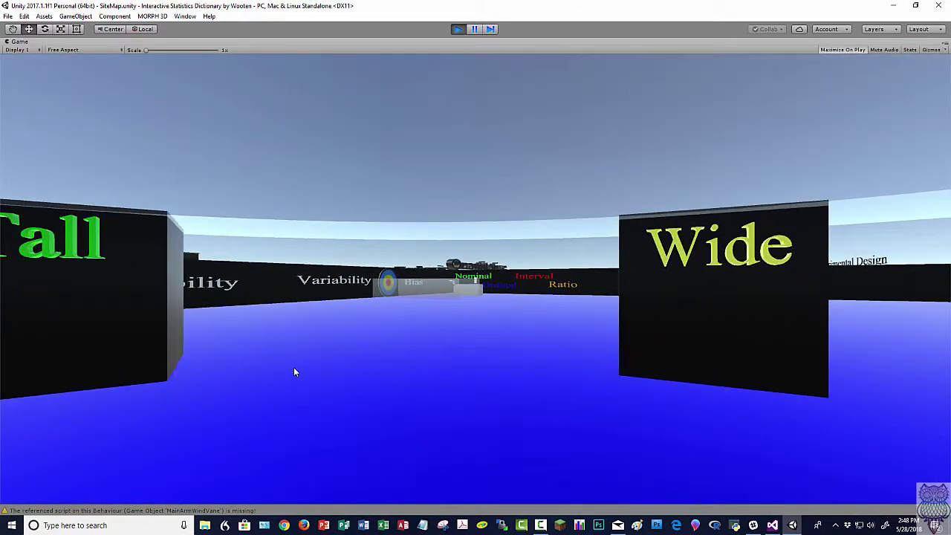
Continue to the Variability and Bias wall and turn to centre the Bias target.
{"action": "key", "text": "w"}
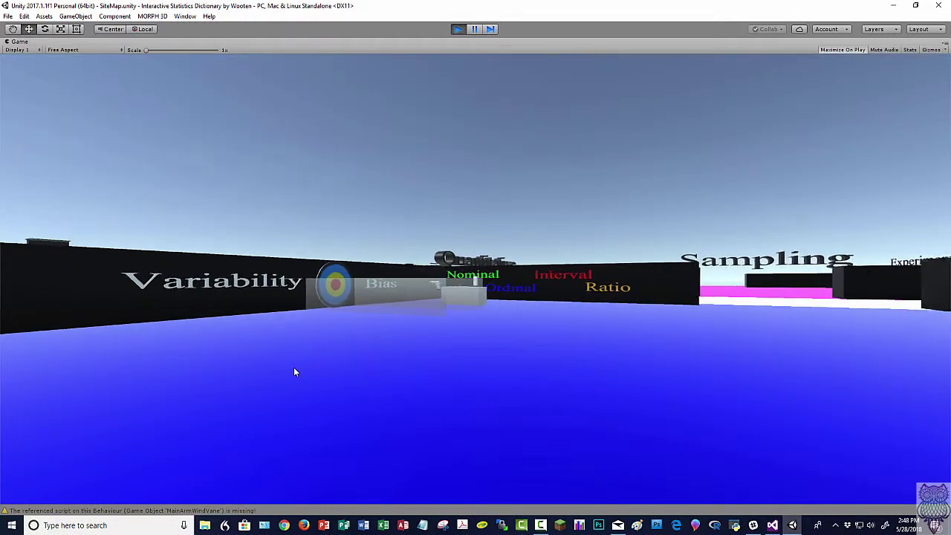
{"action": "key", "text": "d"}
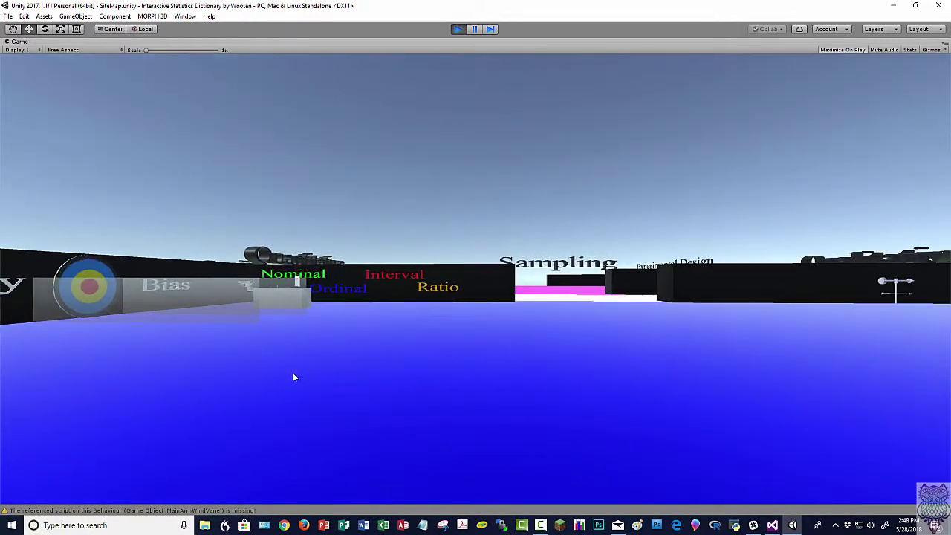
{"action": "key", "text": "w"}
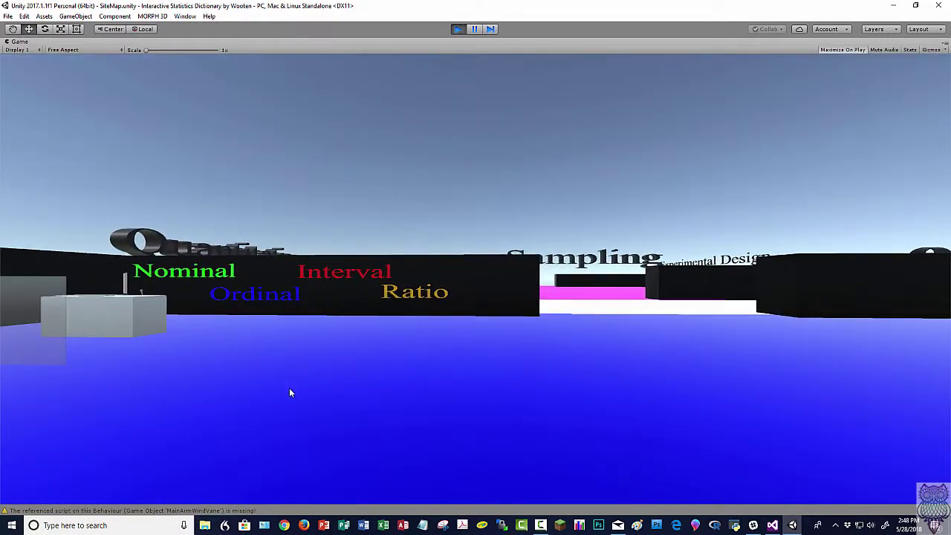
{"action": "key", "text": "s"}
{"action": "key", "text": "a"}
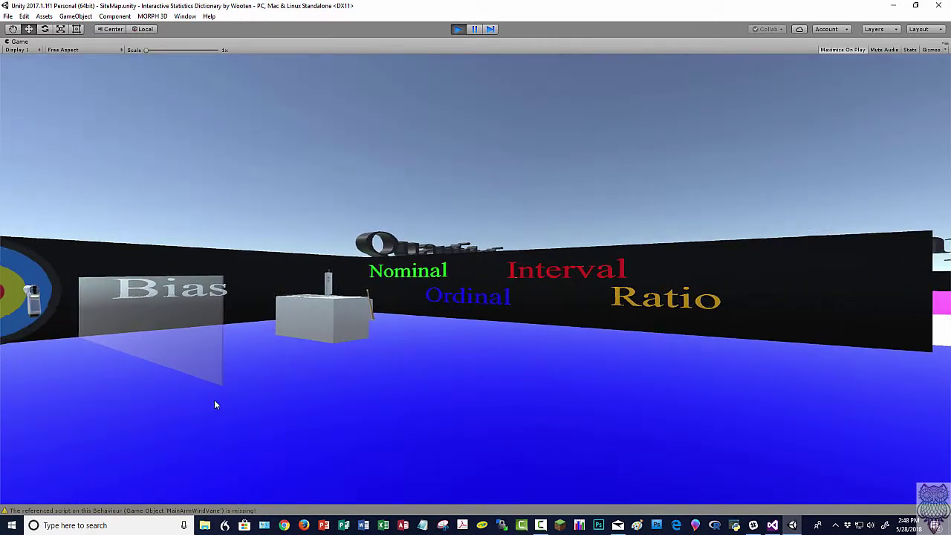
{"action": "key", "text": "a"}
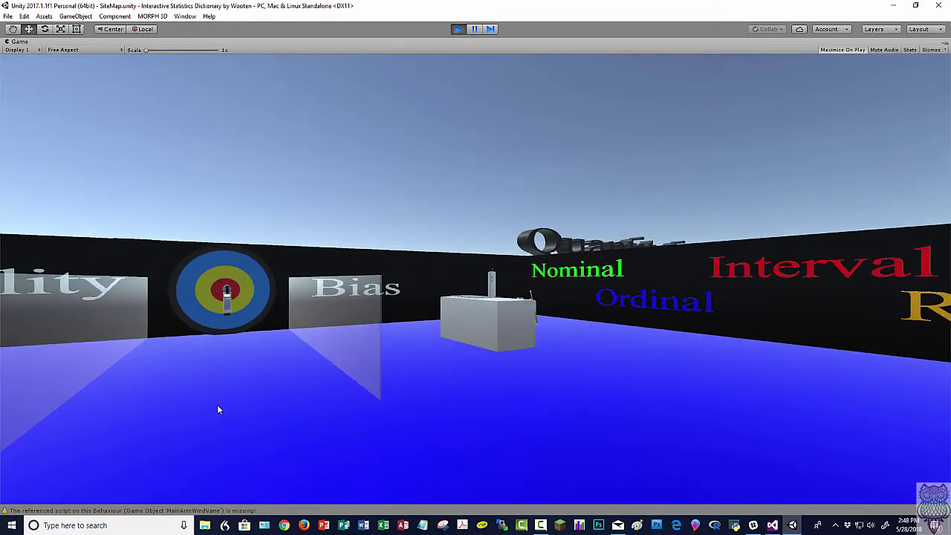
Enable target practice, set Bias midway, raise the third slider, fire with V, then max the third and zero Bias.
{"action": "left_click", "coordinate": [226, 298]}
{"action": "mouse_move", "coordinate": [630, 251]}
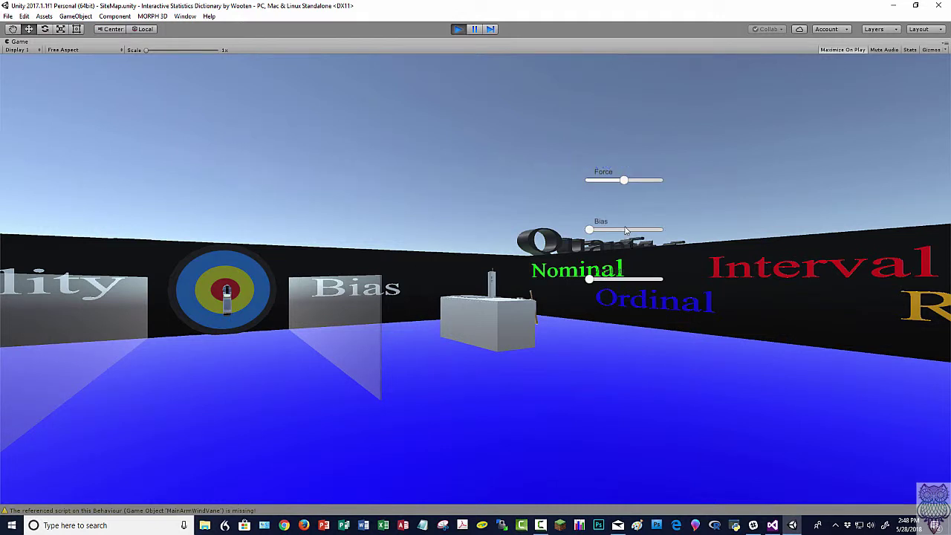
{"action": "left_click", "coordinate": [625, 231]}
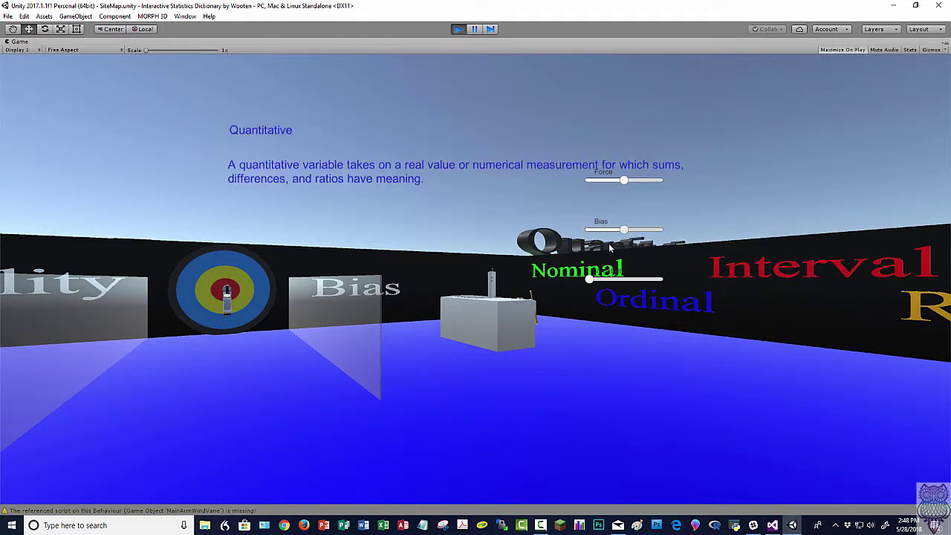
{"action": "left_click", "coordinate": [614, 278]}
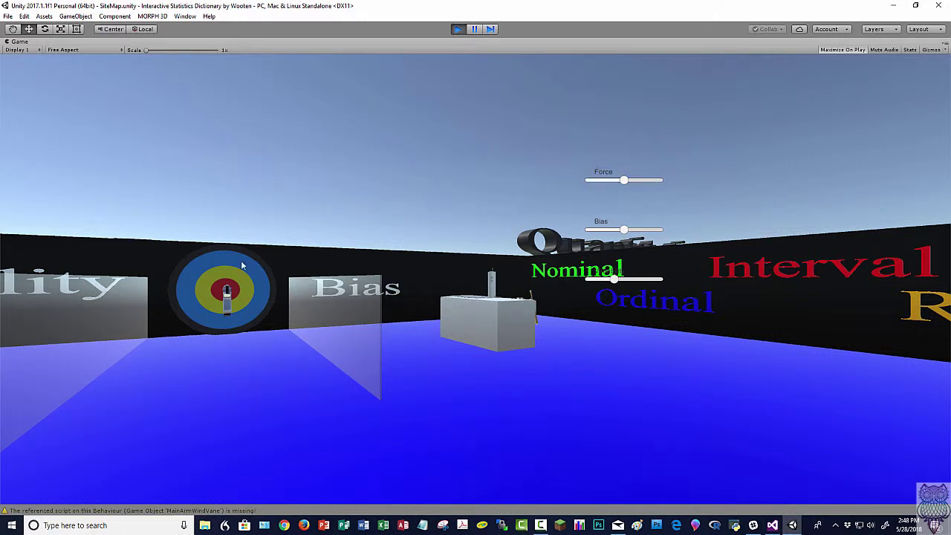
{"action": "mouse_move", "coordinate": [226, 292]}
{"action": "key", "text": "v"}
{"action": "left_click_drag", "start_coordinate": [635, 282], "coordinate": [665, 278]}
{"action": "left_click_drag", "start_coordinate": [625, 231], "coordinate": [574, 237]}
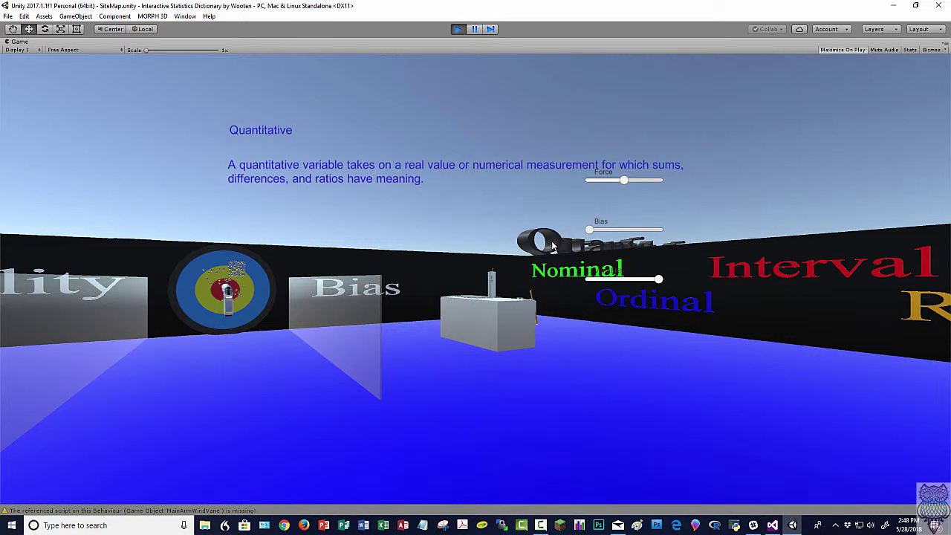